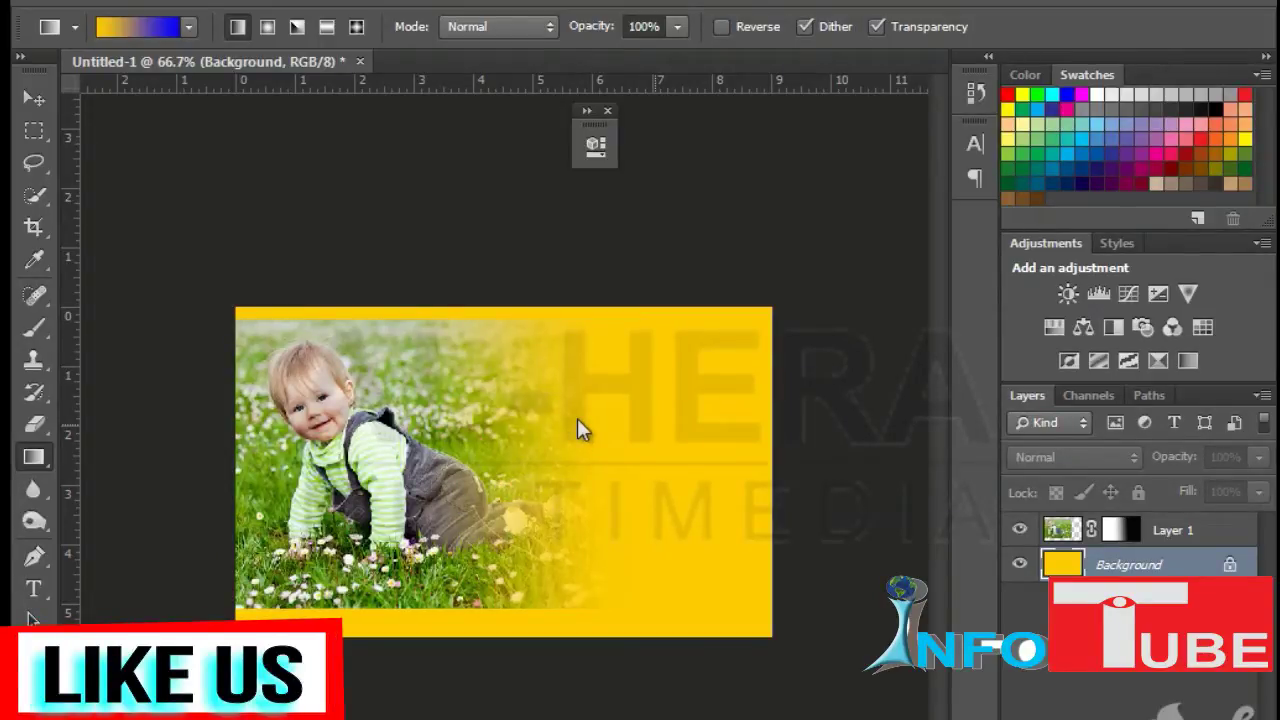
Zoom the canvas to 100% and back to 66.7% to view the baby photo.
key("ctrl+plus")
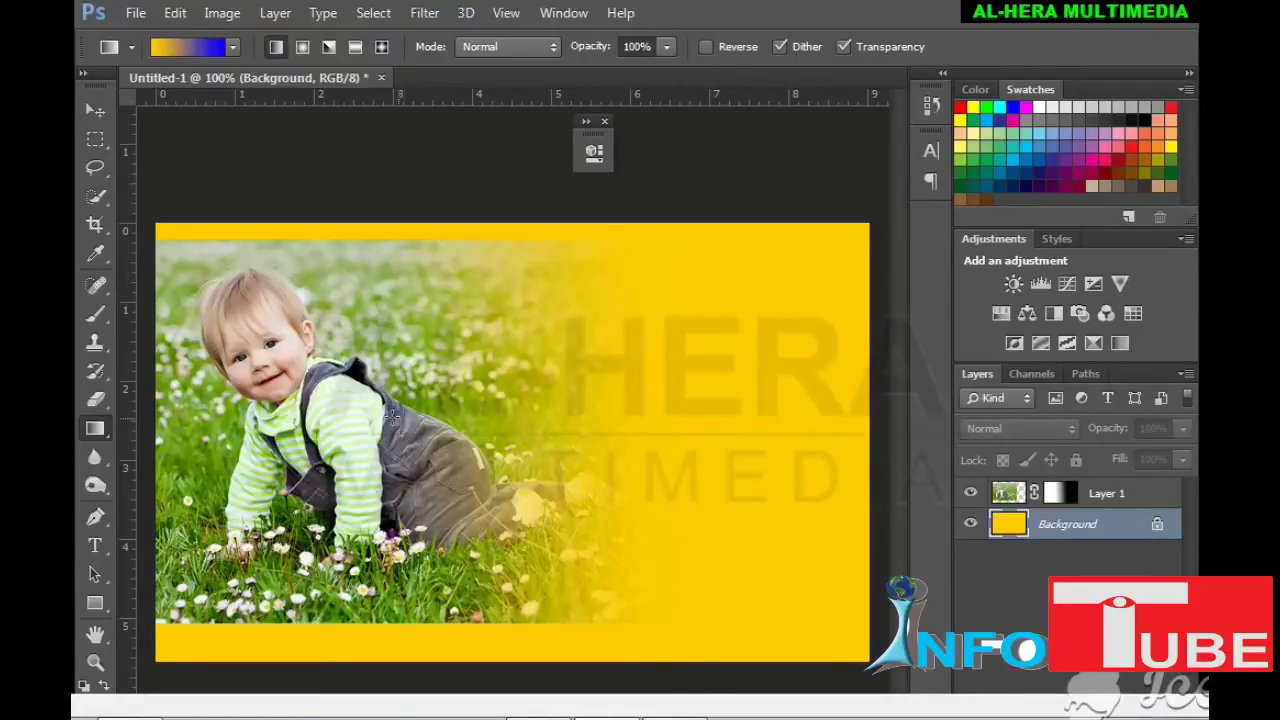
key("ctrl+minus")
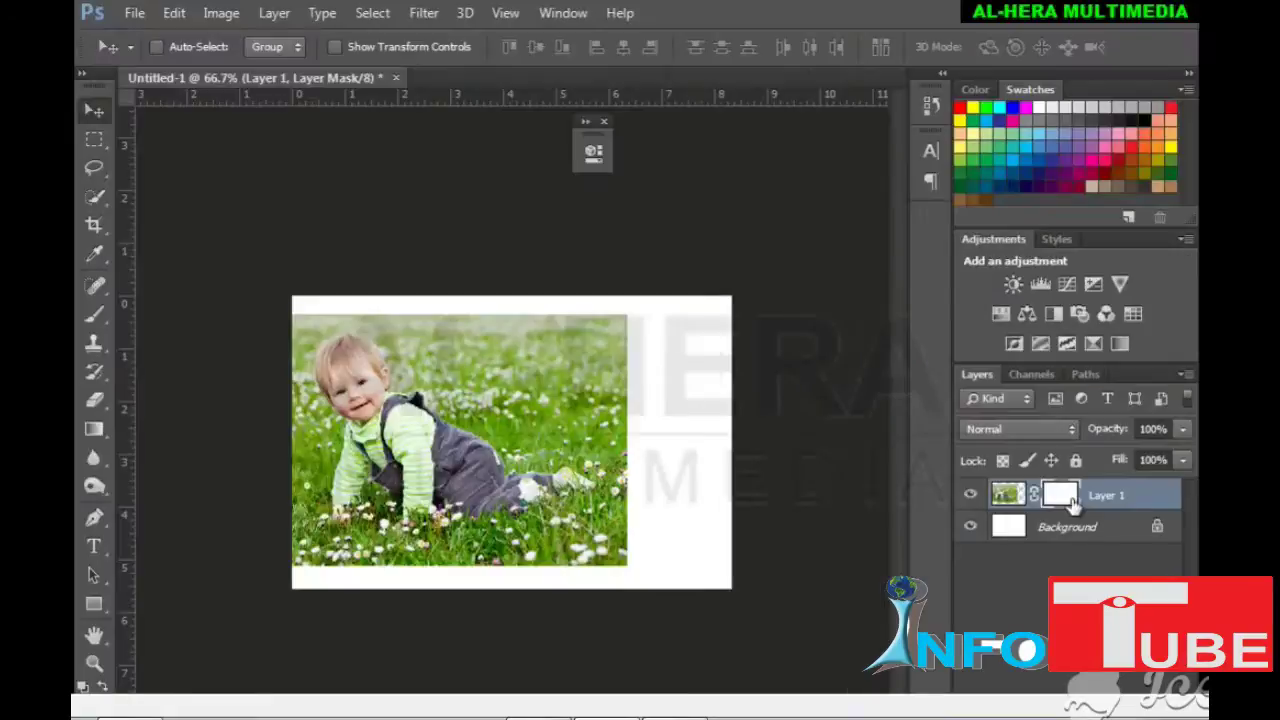
Select the Gradient Tool from the Gradient/Paint Bucket tool group.
left_click(84, 427)
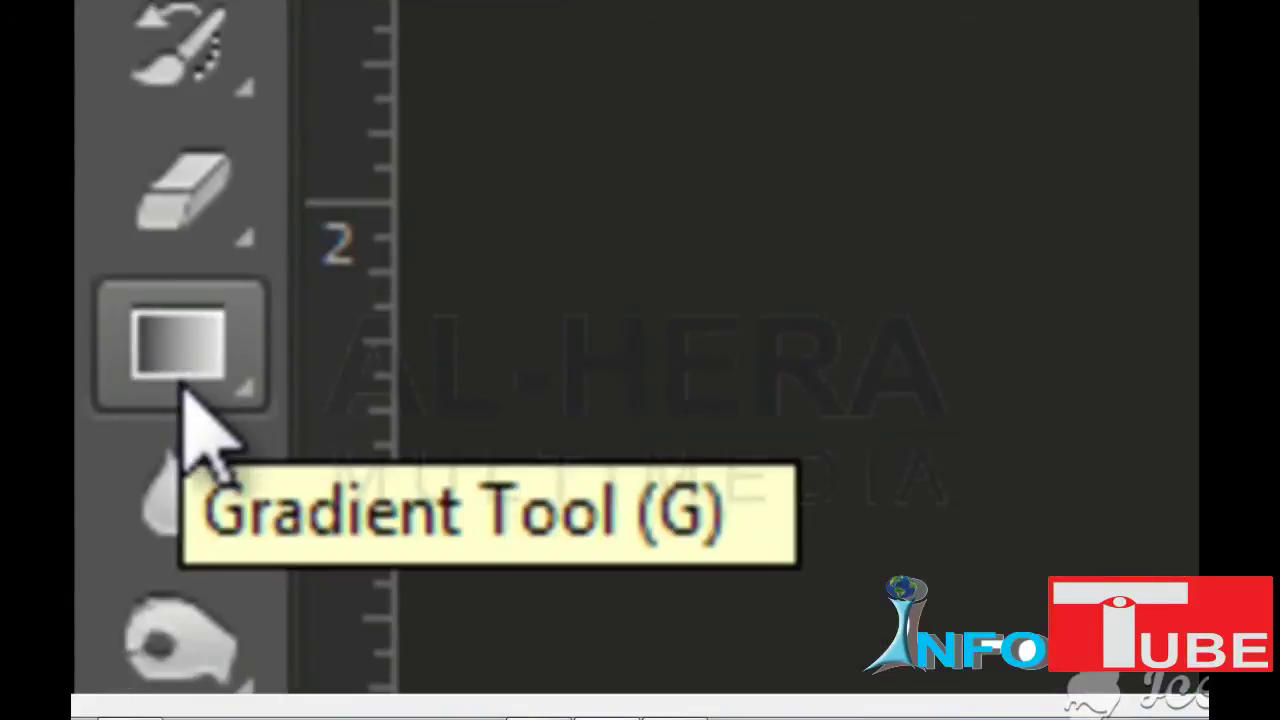
right_click(128, 616)
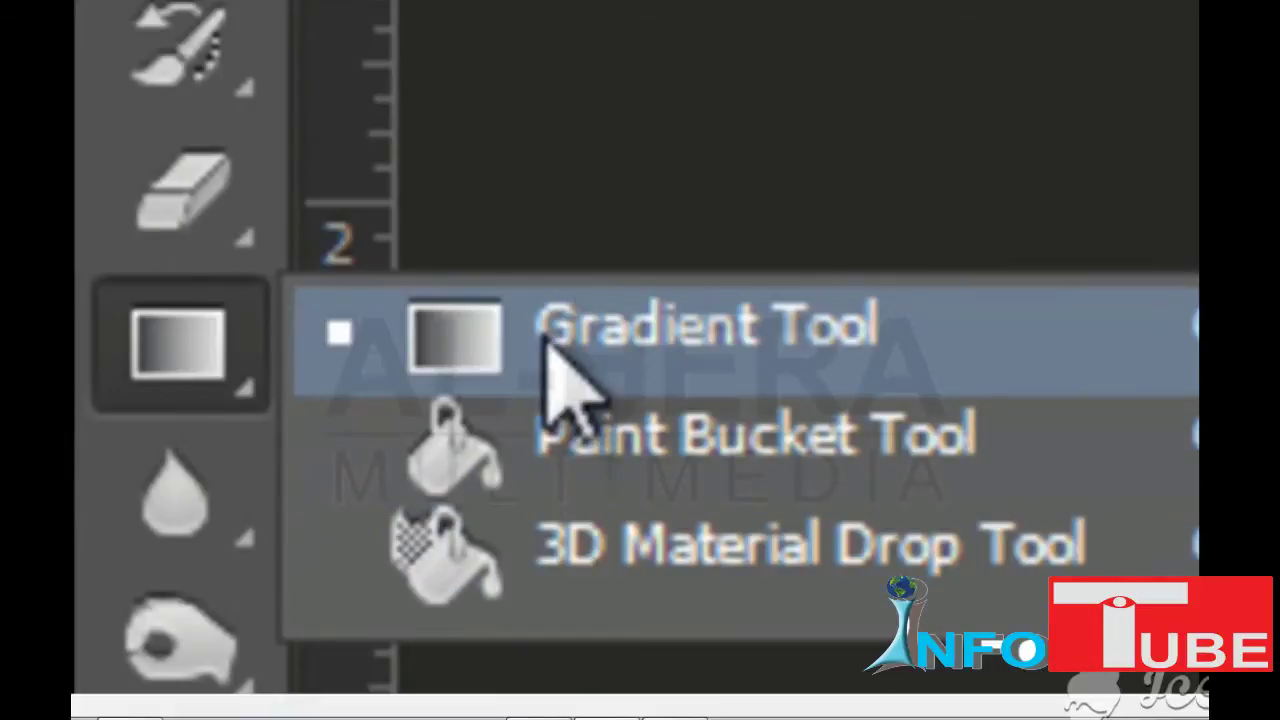
left_click(545, 340)
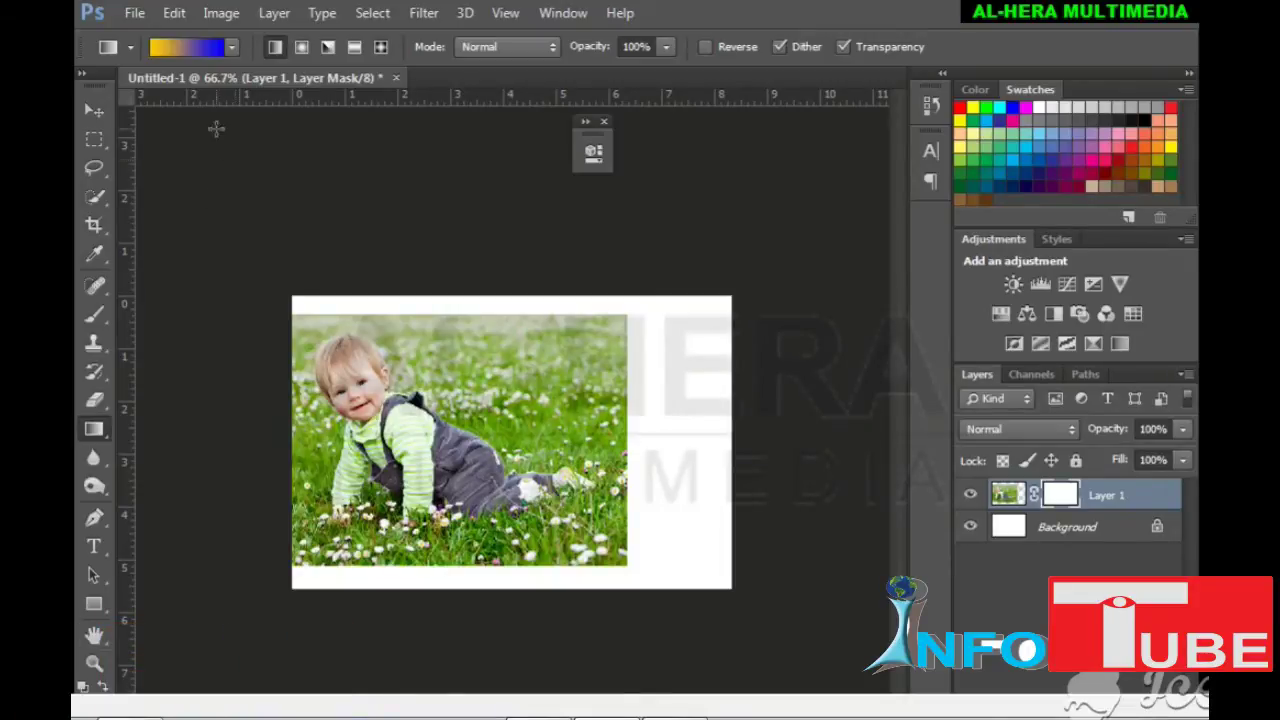
Replace the mistakenly chosen Red, Green preset with the black-to-white Foreground to Background gradient.
left_click(184, 45)
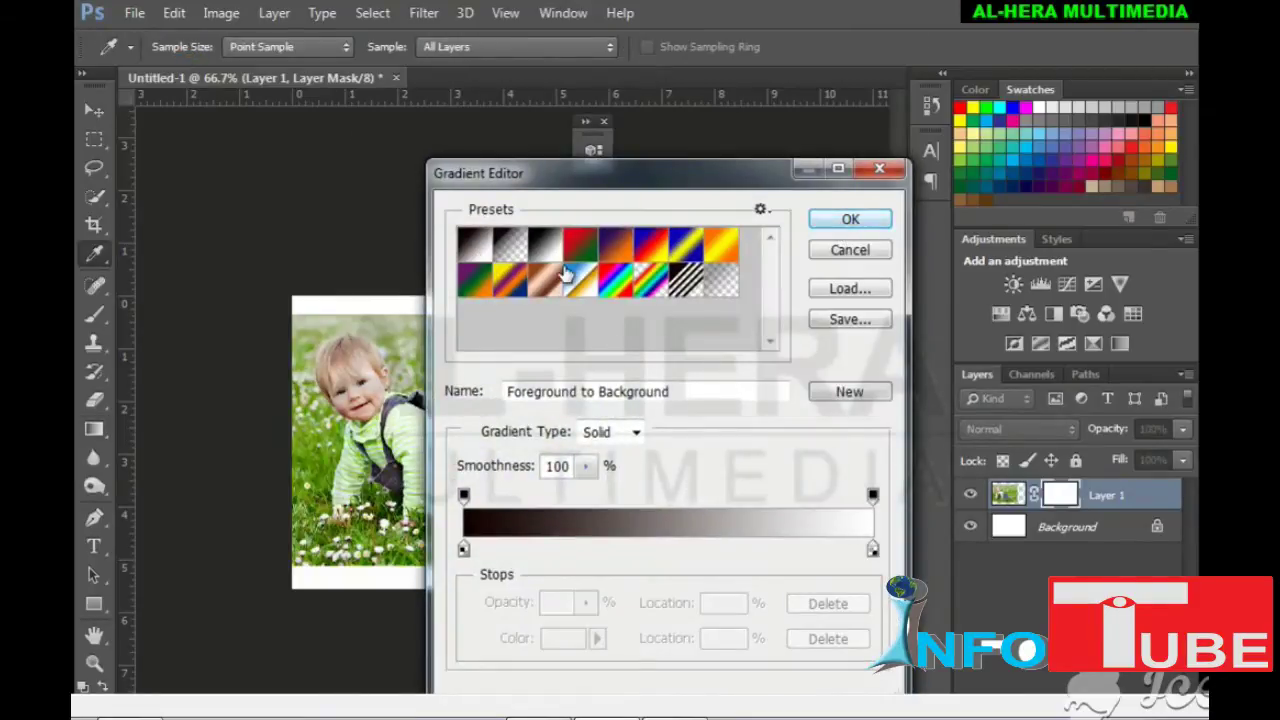
left_click(568, 255)
left_click(850, 222)
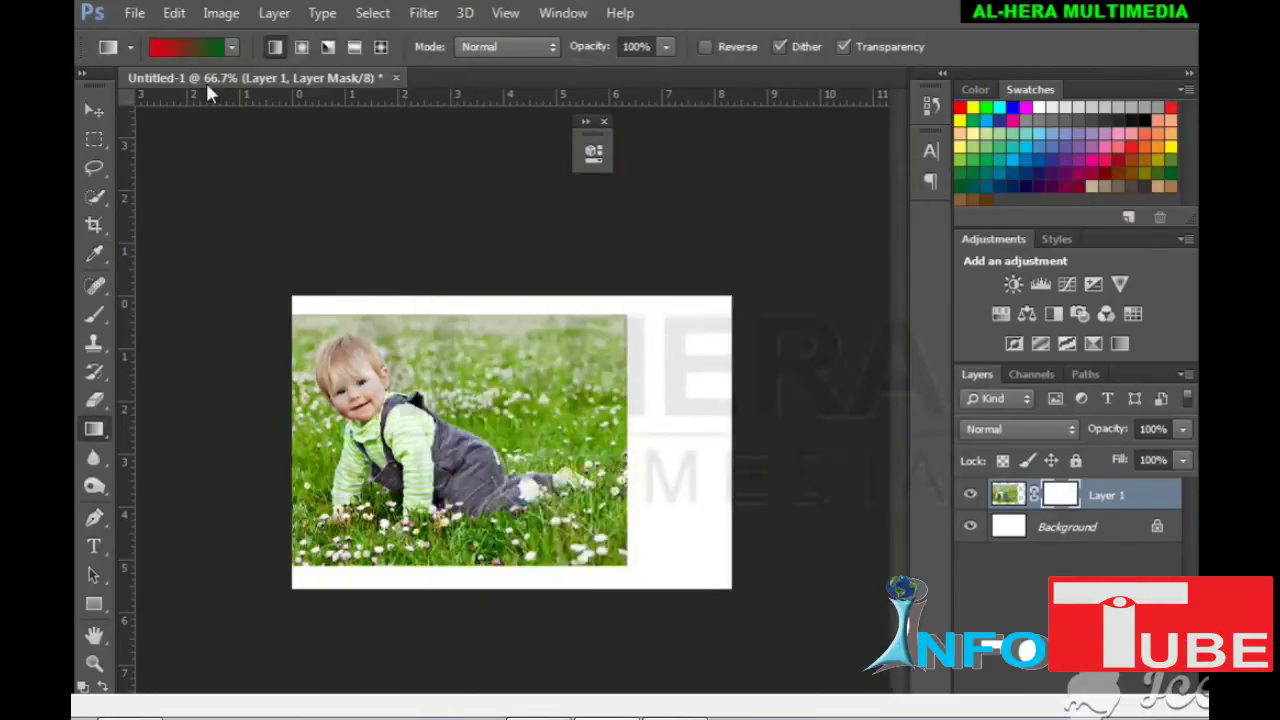
left_click(157, 52)
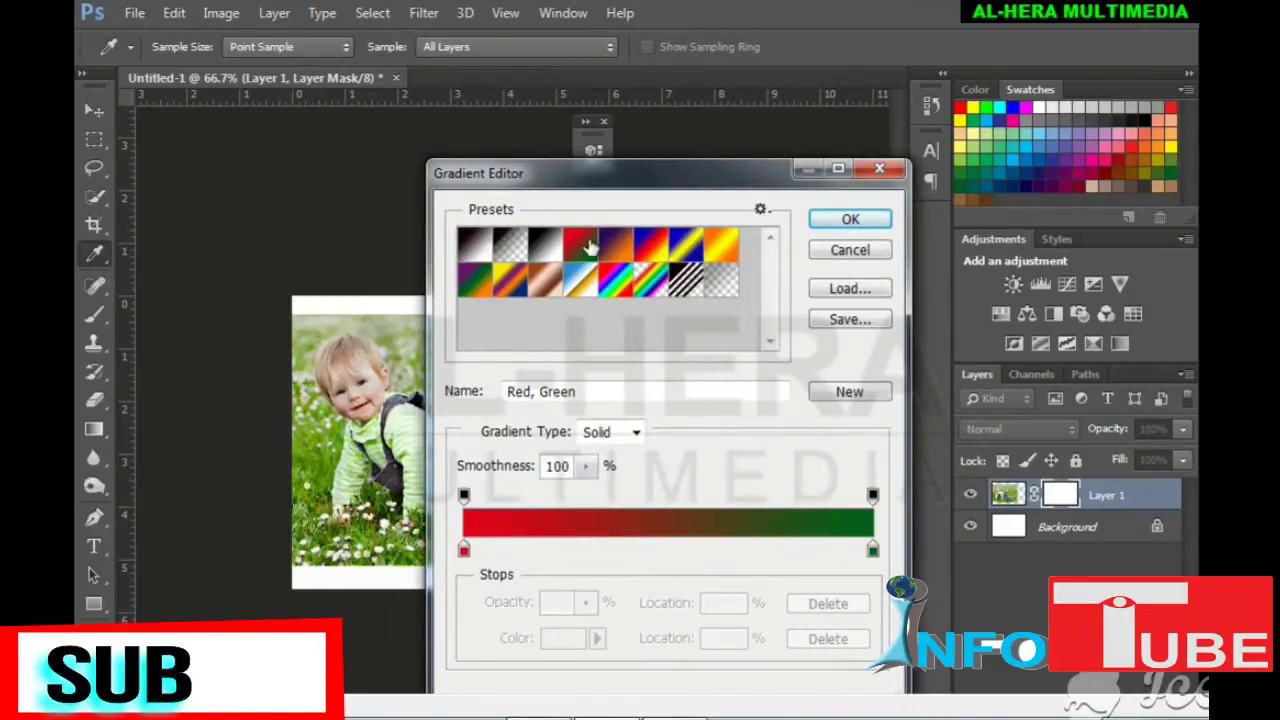
left_click(479, 250)
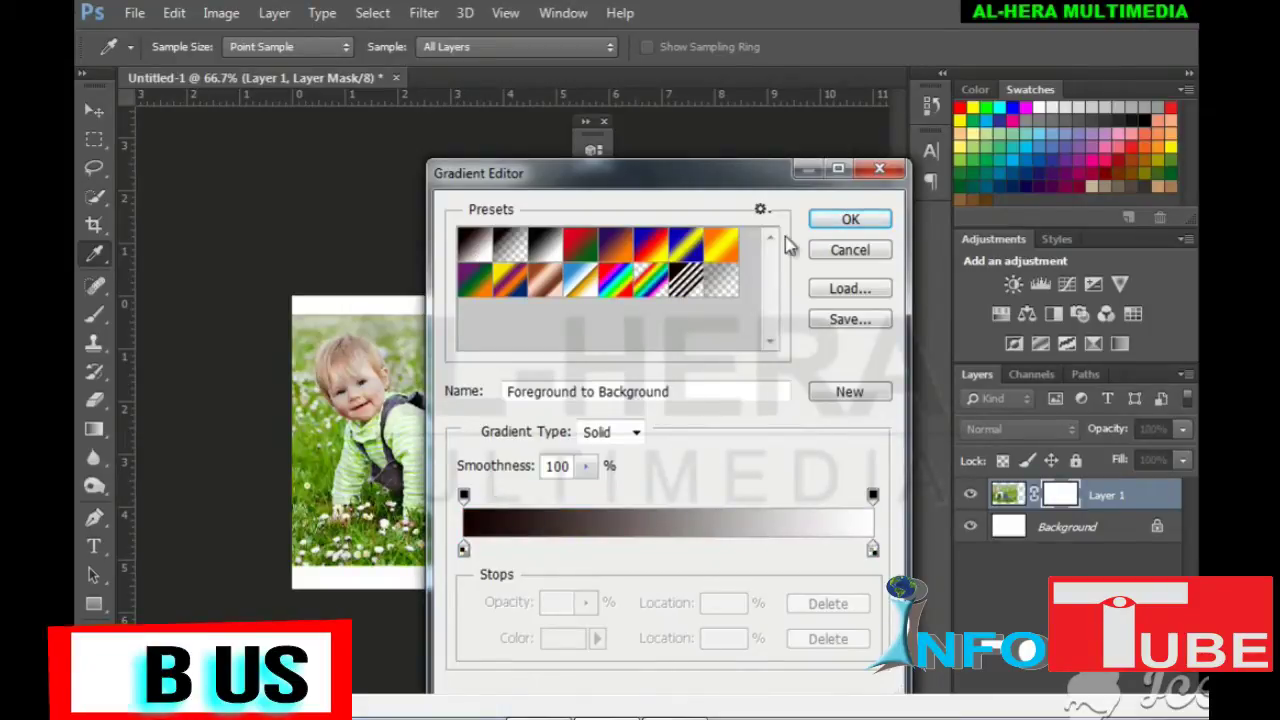
left_click(848, 221)
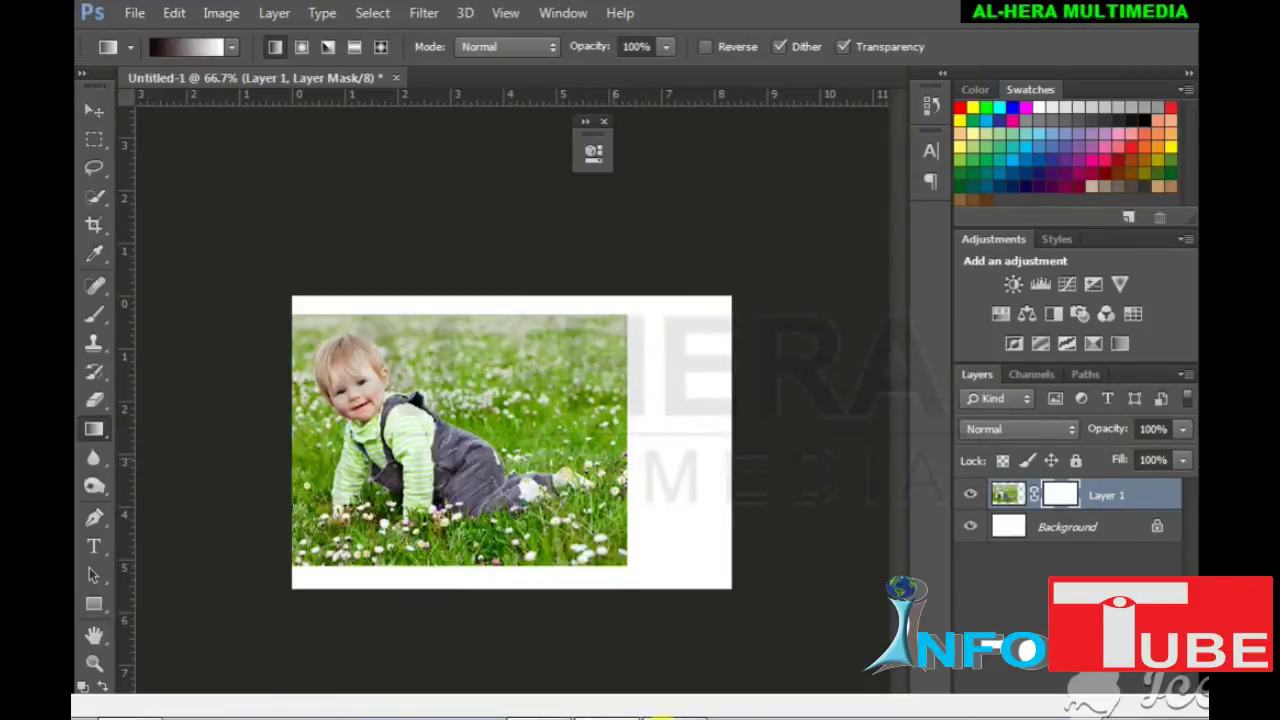
Draw a horizontal gradient on Layer 1's mask so the photo's right side fades to white.
left_click_drag(622, 455, 452, 452)
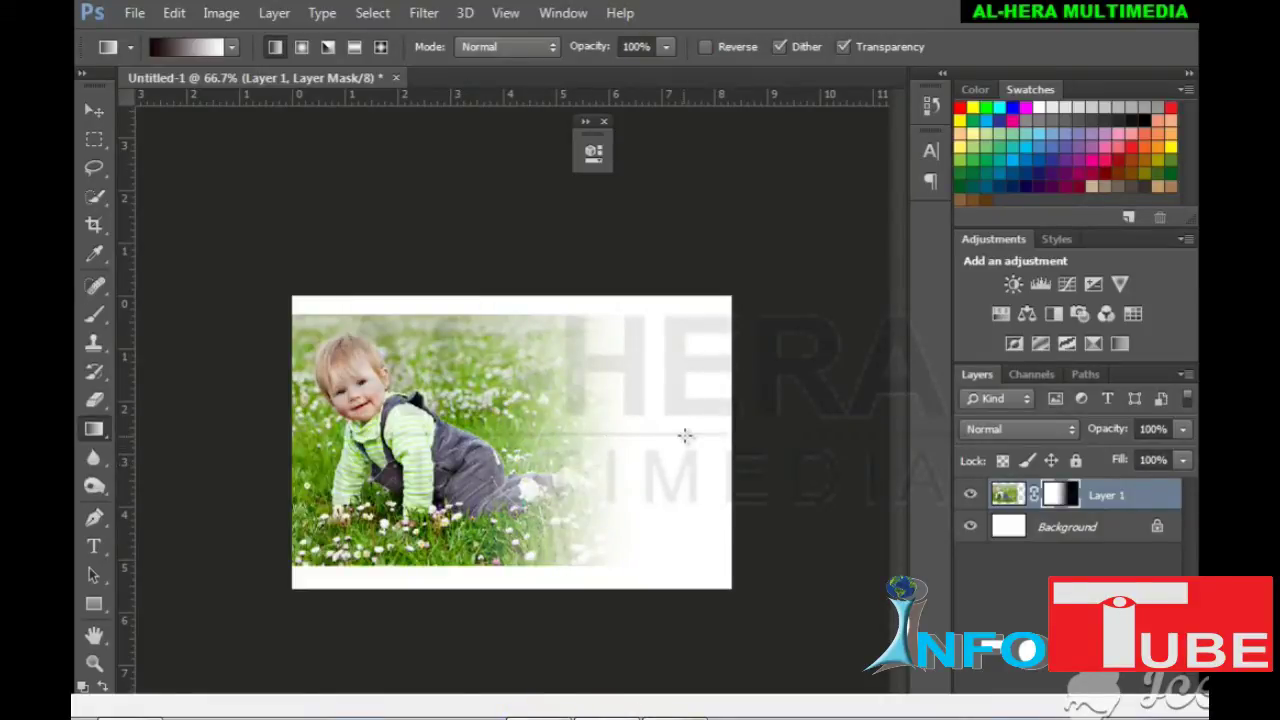
key("ctrl+plus")
key("ctrl+minus")
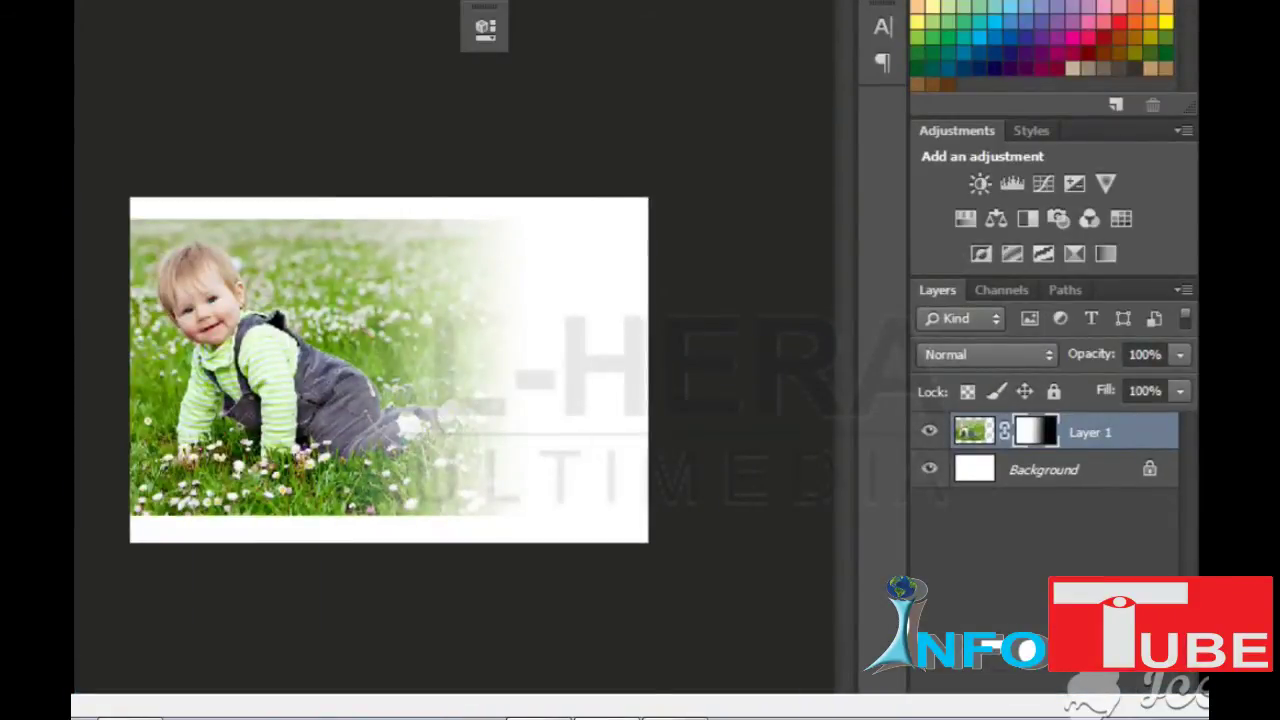
Delete Layer 1's mask, choosing Apply to bake the right-edge fade into the pixels.
key("Delete")
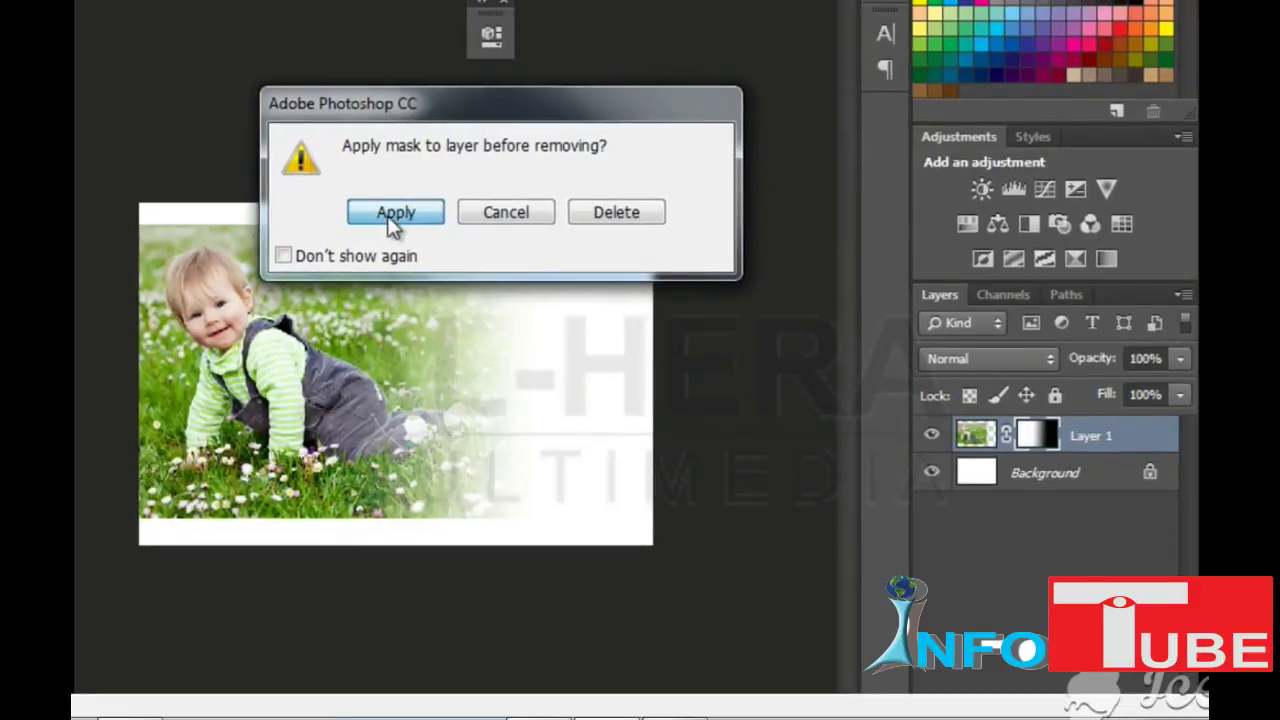
left_click(383, 212)
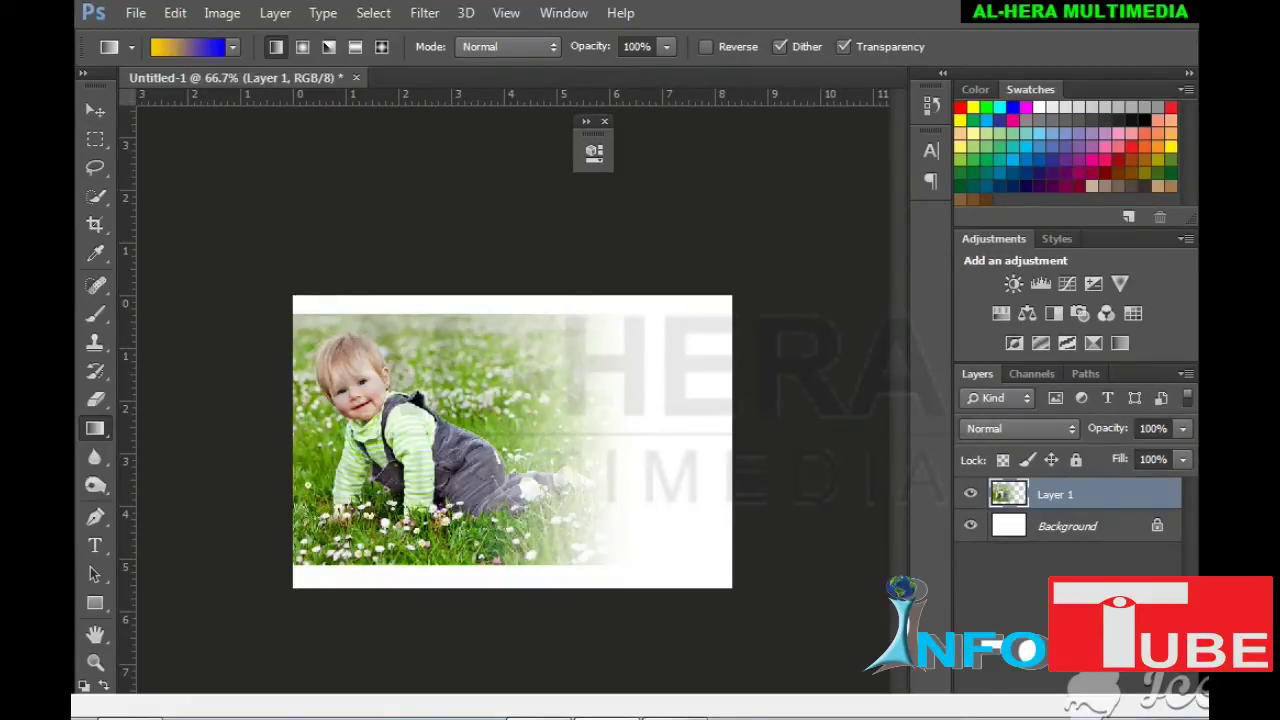
Add a new mask to Layer 1 and draw a vertical gradient fading the bottom edge.
left_click(1043, 688)
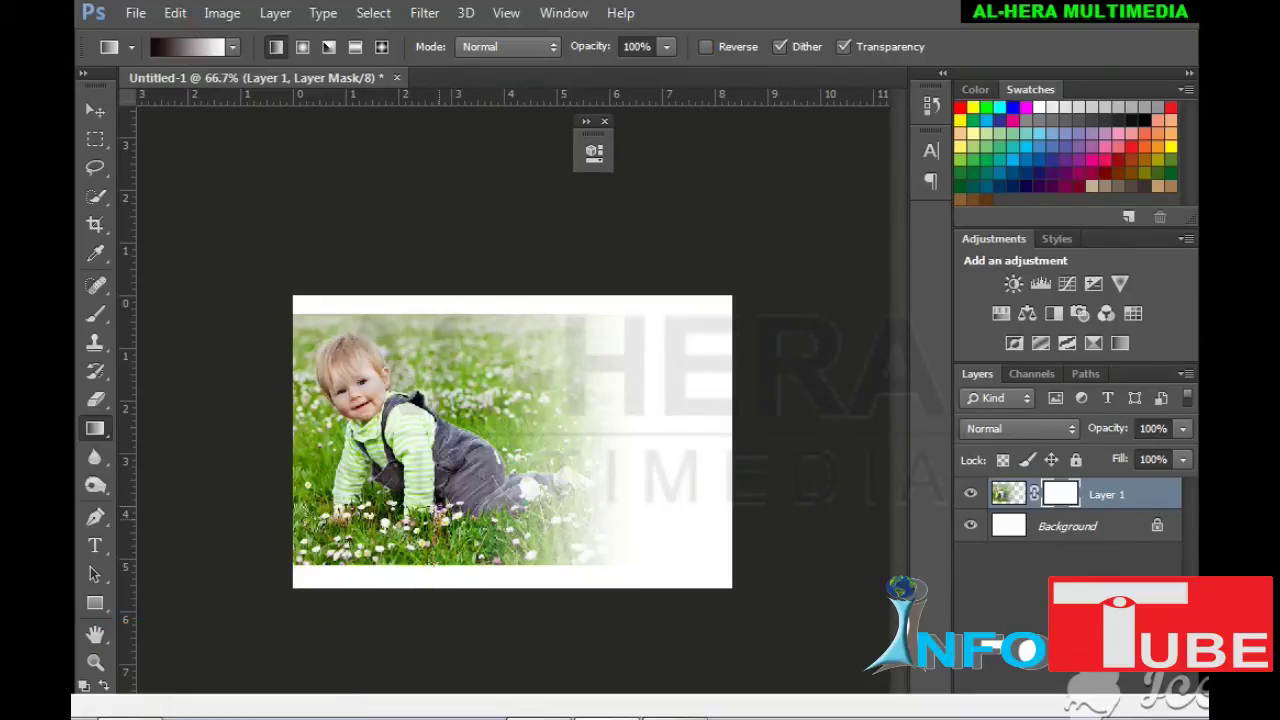
left_click_drag(425, 474, 430, 540)
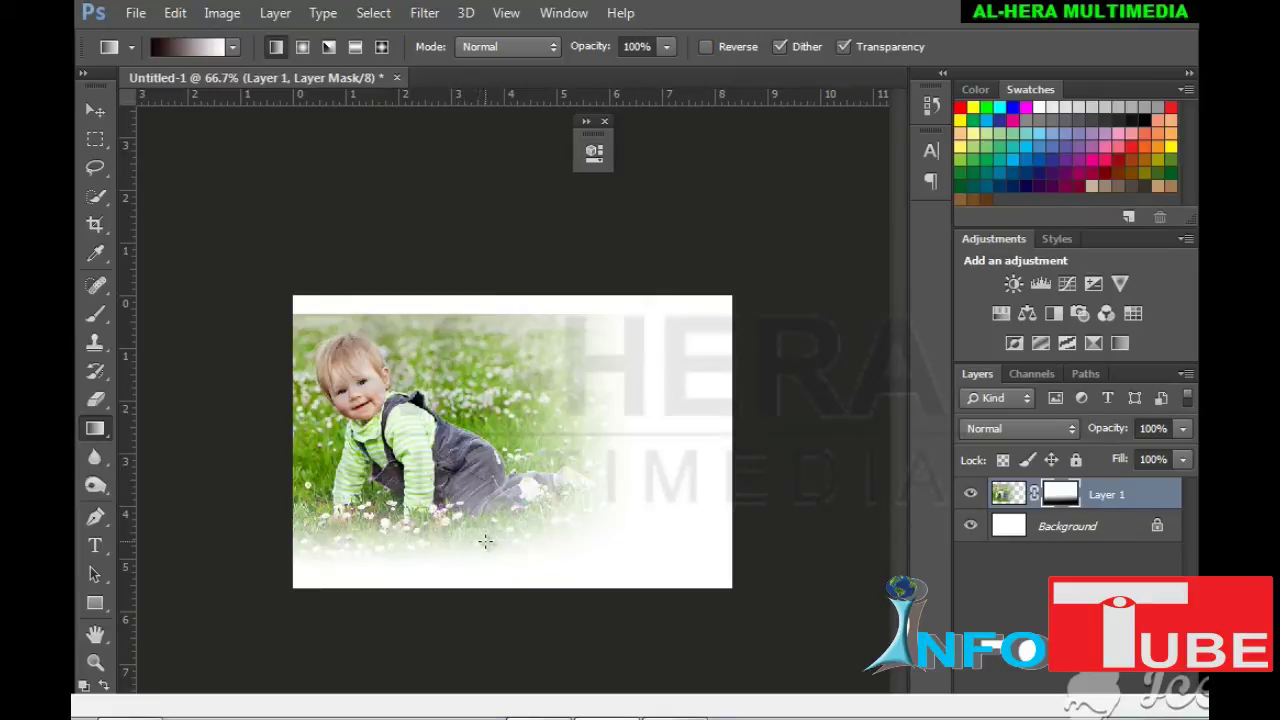
key("ctrl+plus")
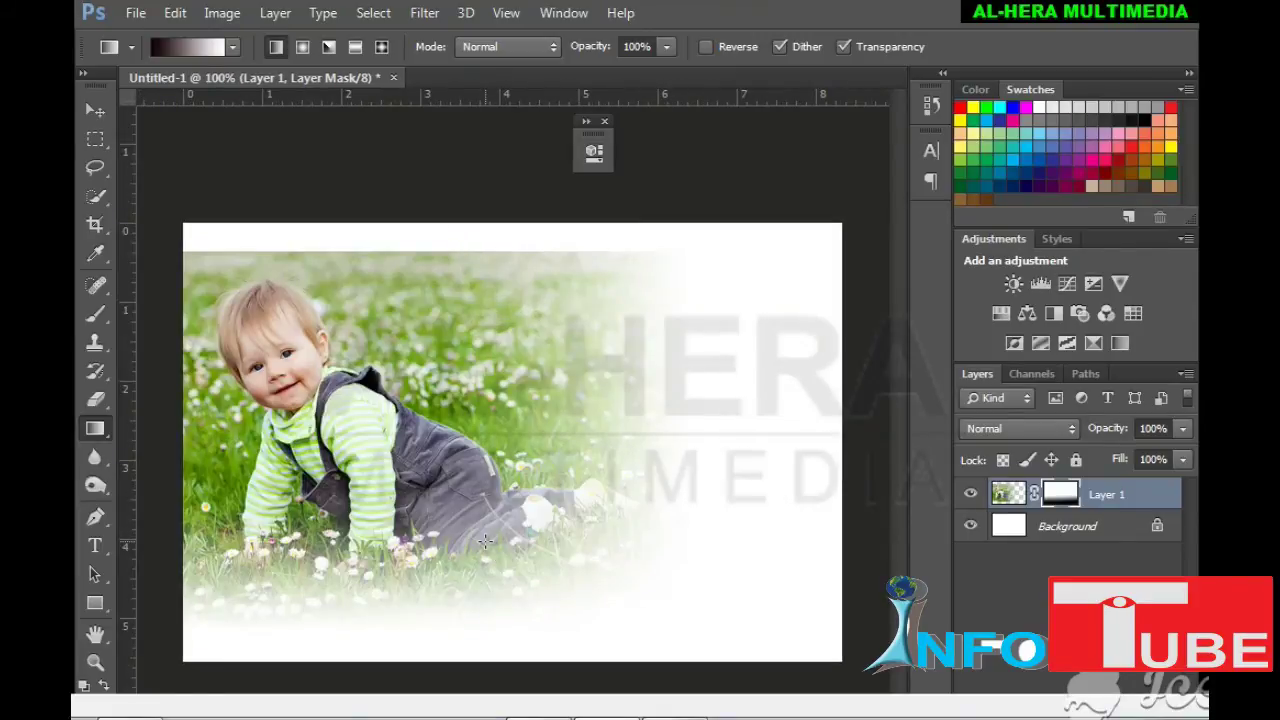